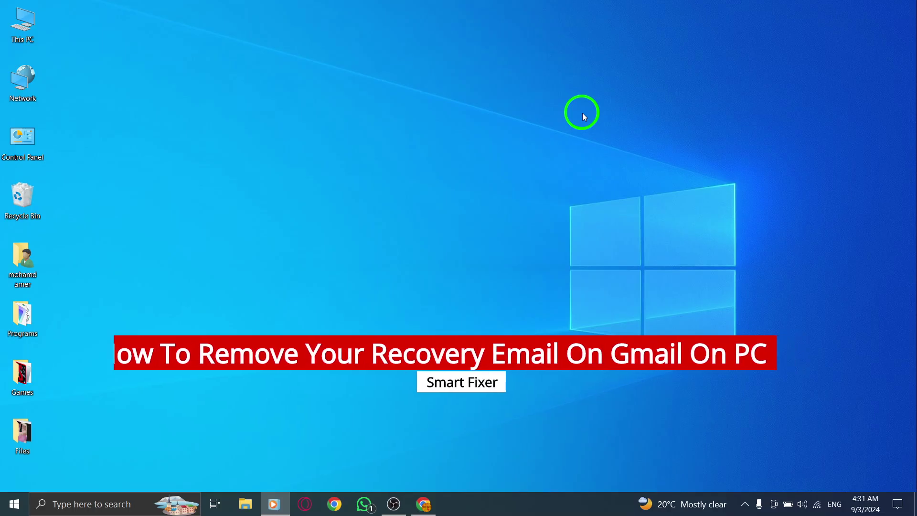
Step: Bring up the Gmail inbox and open the full settings page from quick settings
left_click(422, 499)
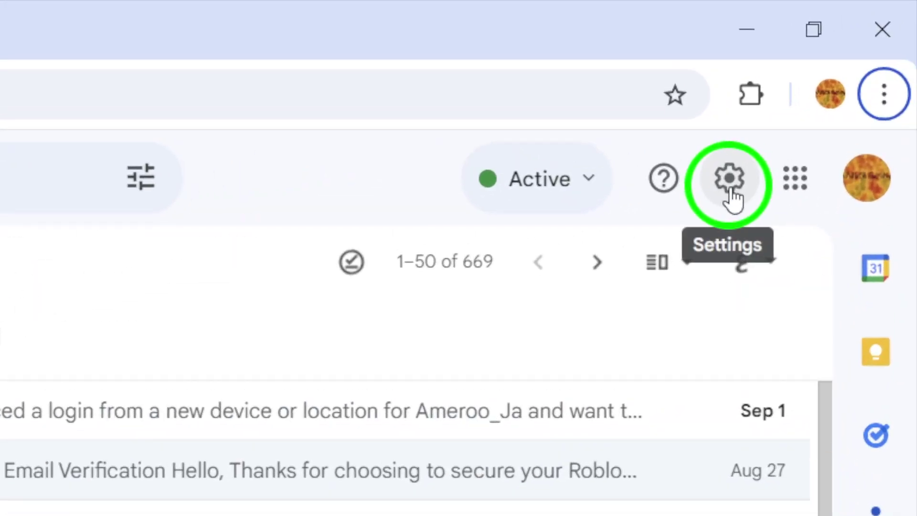
left_click(729, 179)
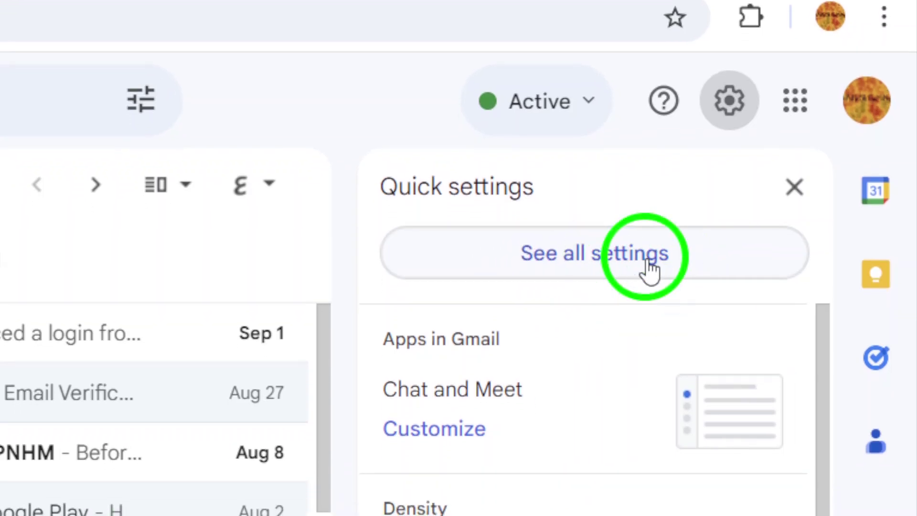
left_click(648, 268)
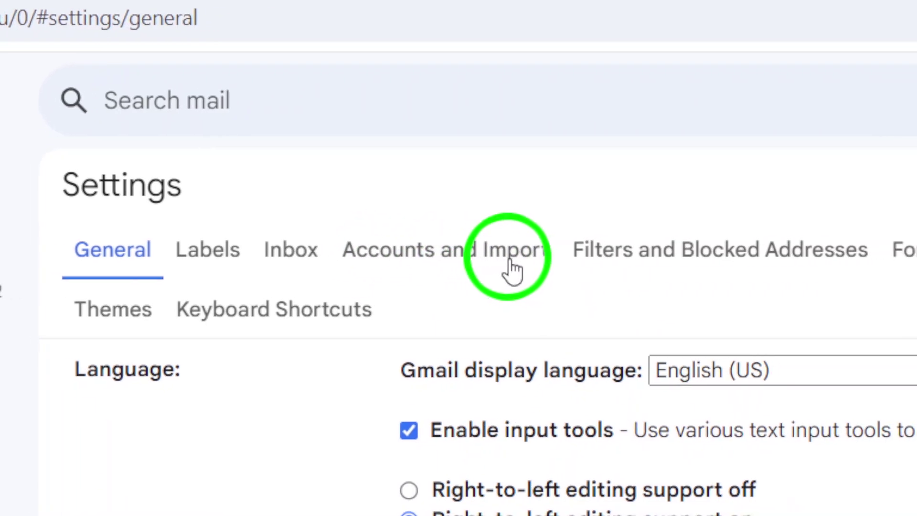
Step: Open 'Other Google Account settings' from the Accounts and Import tab in a new tab
left_click(513, 271)
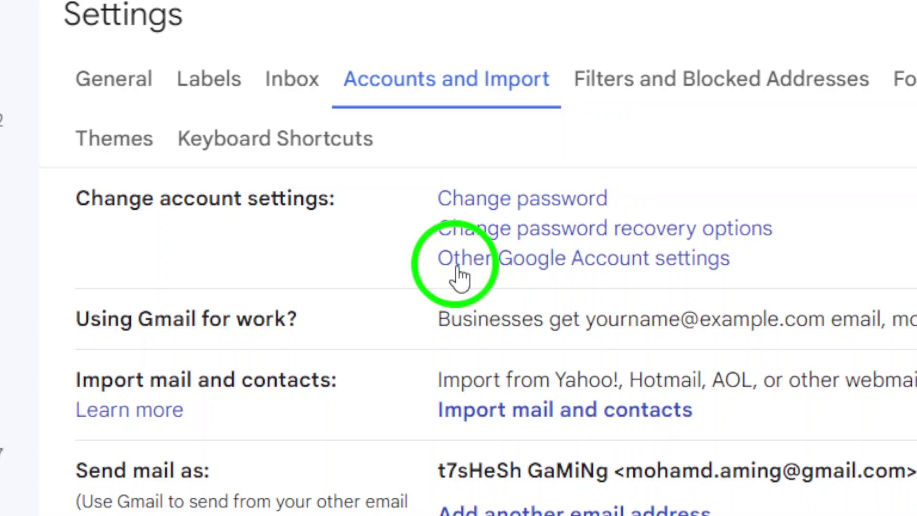
left_click(548, 271)
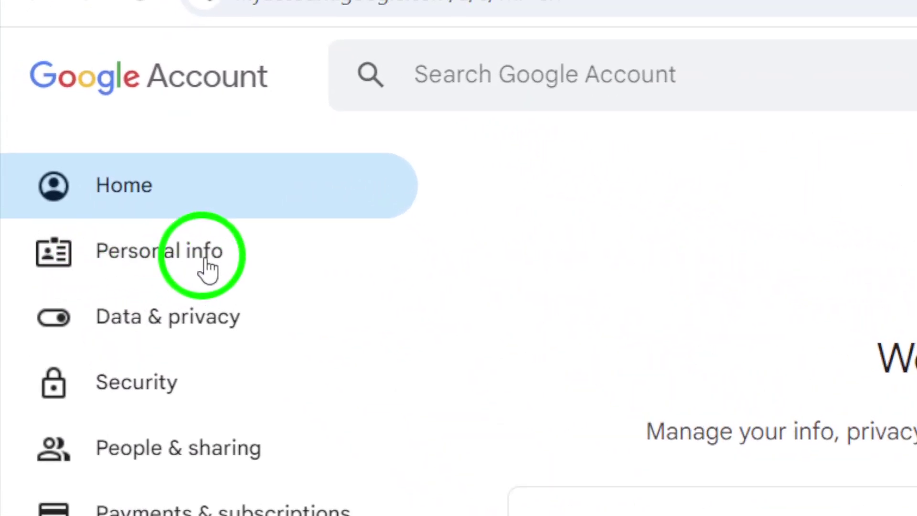
Step: Show the Personal info page with its Contact info email addresses
left_click(207, 265)
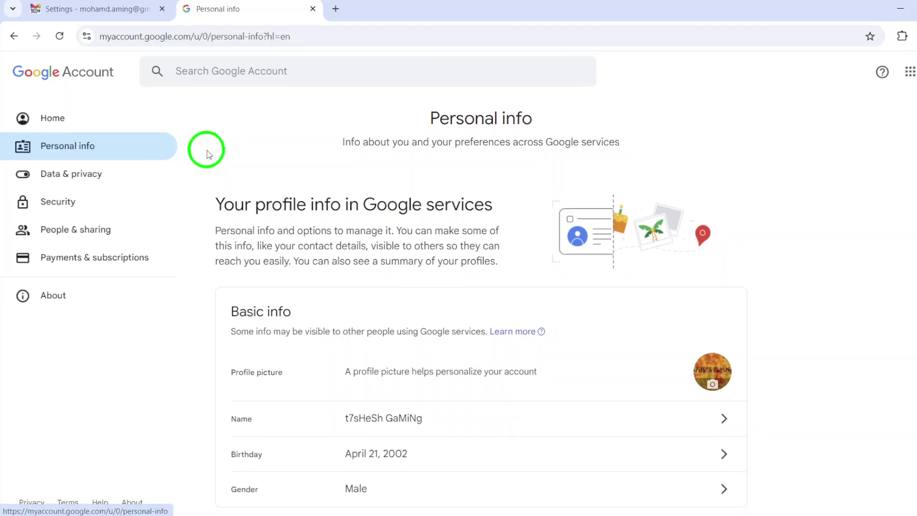
scroll(287, 143, "down", 3)
scroll(284, 151, "down", 1)
scroll(266, 161, "down", 2)
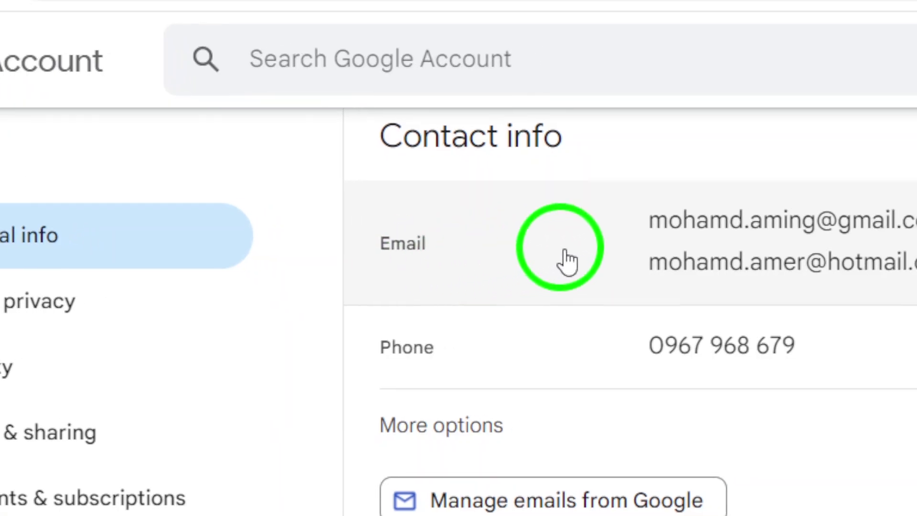
Step: Open Email contact settings and the recovery email marked 'Verification needed'
left_click(839, 251)
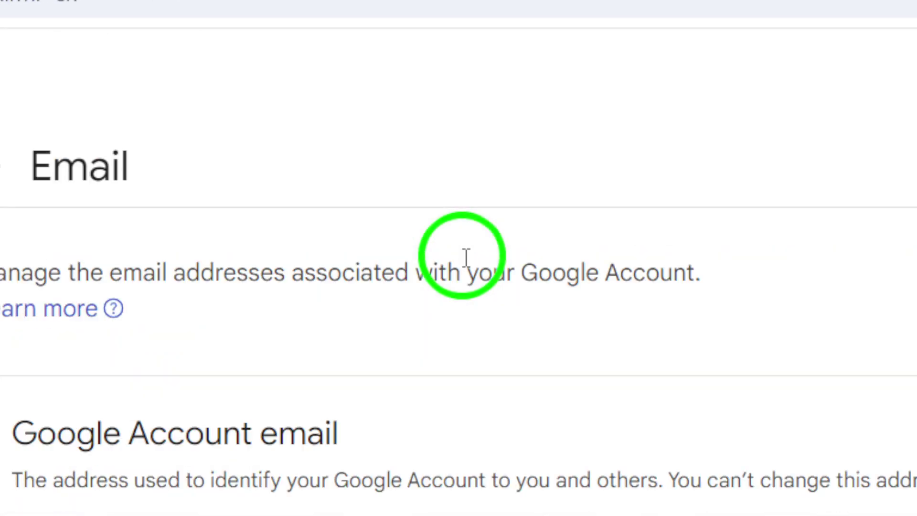
scroll(358, 358, "down", 3)
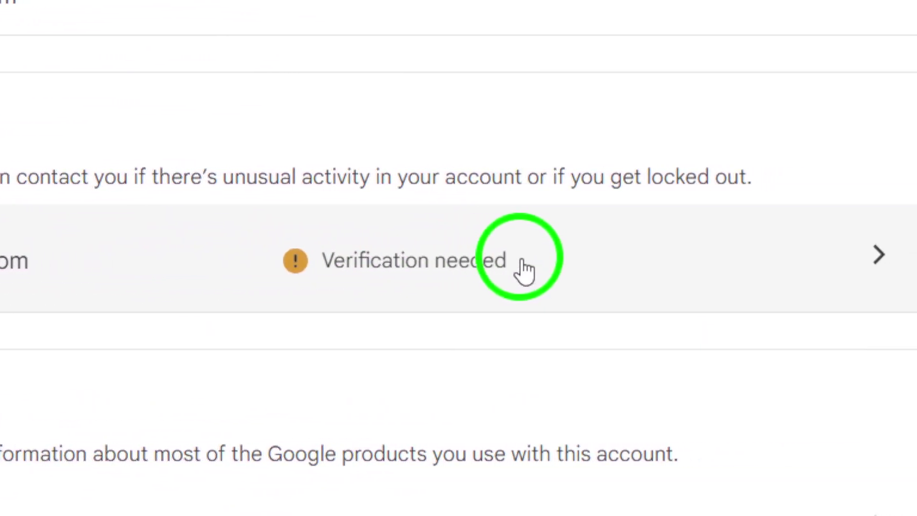
left_click(466, 268)
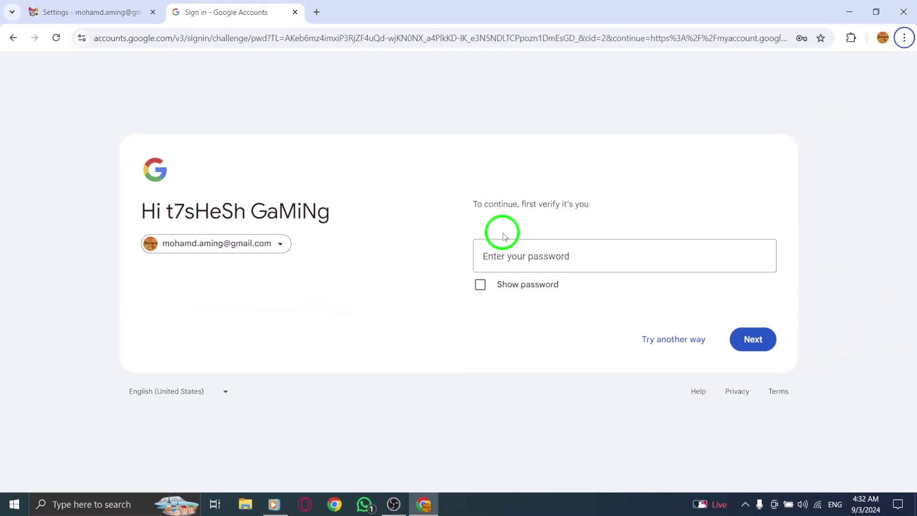
Step: Close the Sign in verification tab and minimize the browser to the desktop
left_click(295, 13)
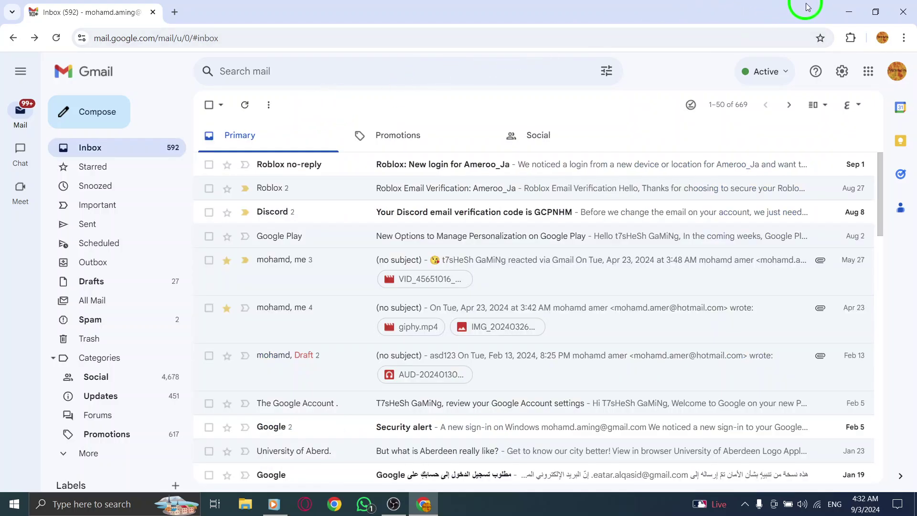
left_click(843, 14)
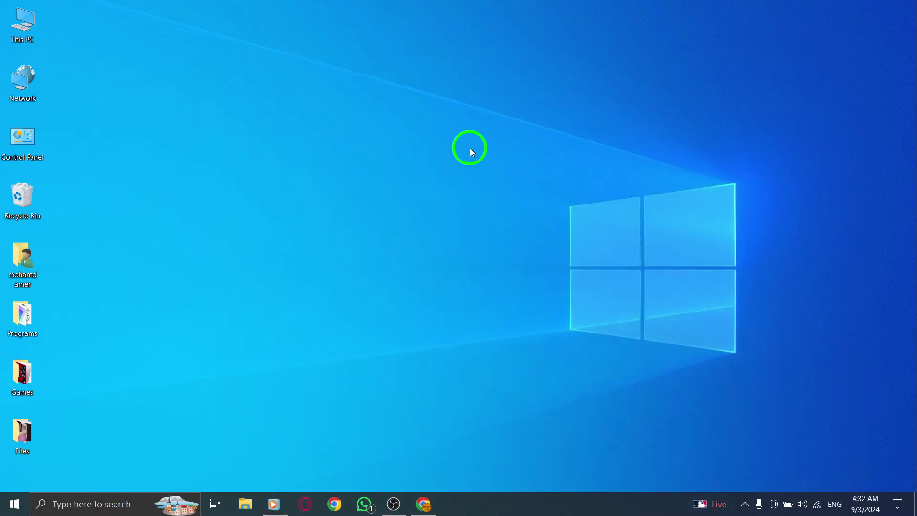